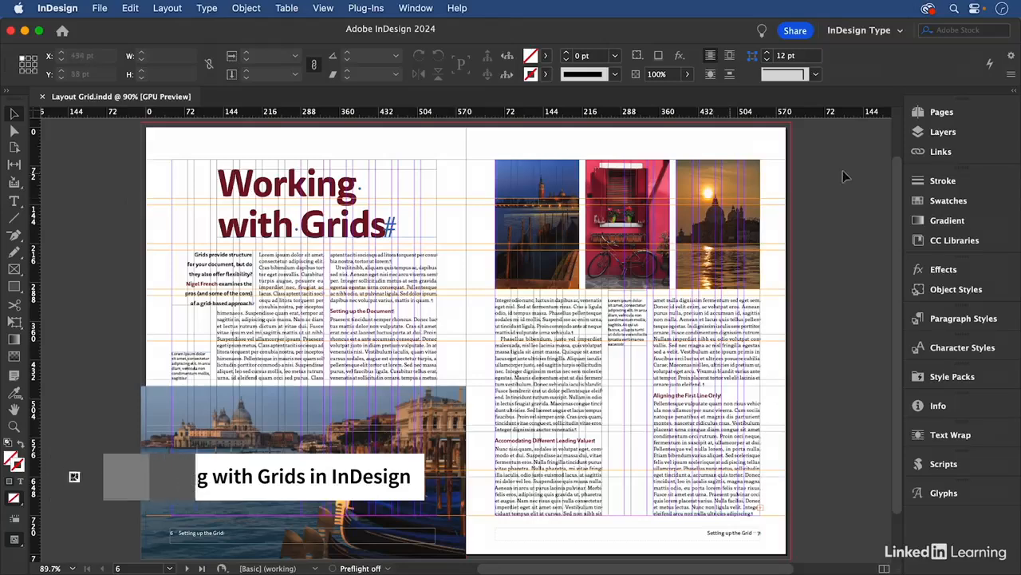
Show the spread in preview mode and briefly turn on the Type area layer to examine its overlay.
{"action": "left_click", "coordinate": [928, 138]}
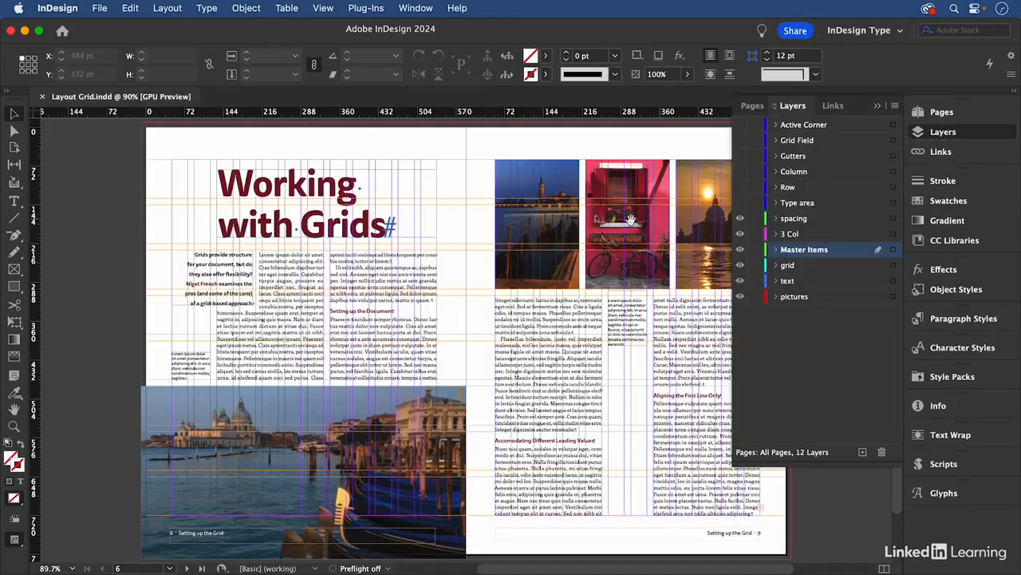
{"action": "left_click_drag", "start_coordinate": [620, 205], "coordinate": [554, 202]}
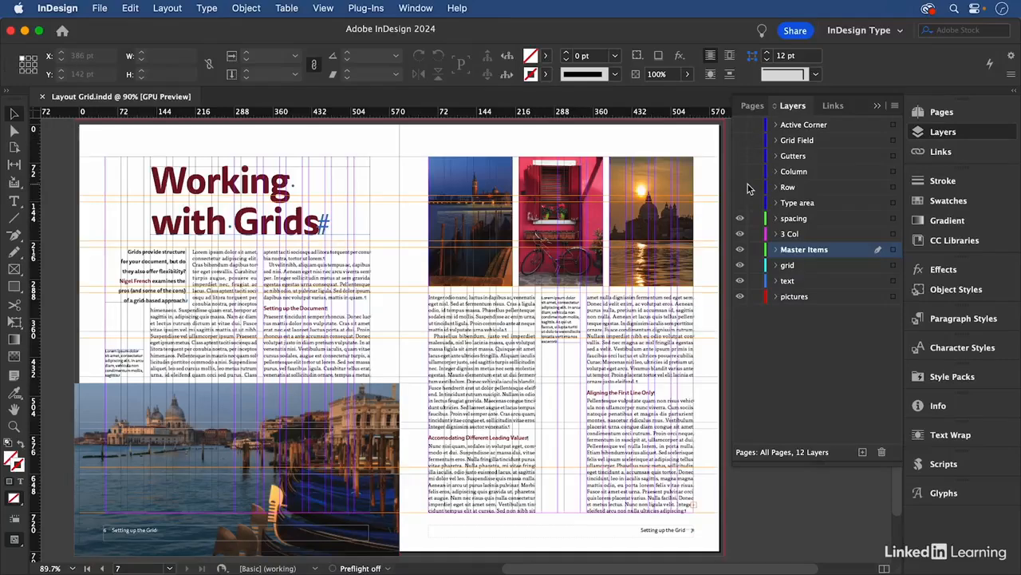
{"action": "key", "text": "w"}
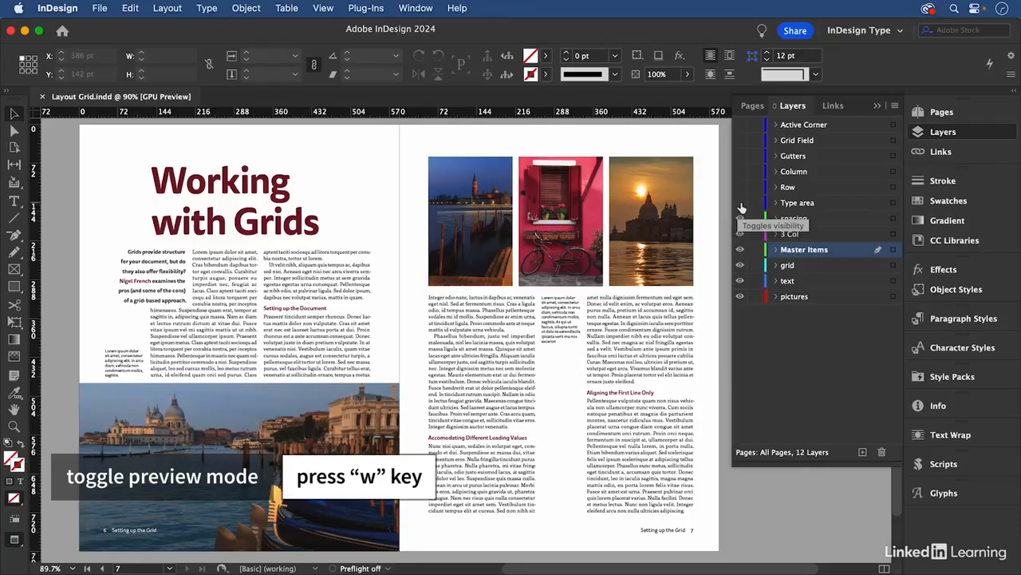
{"action": "left_click", "coordinate": [740, 203]}
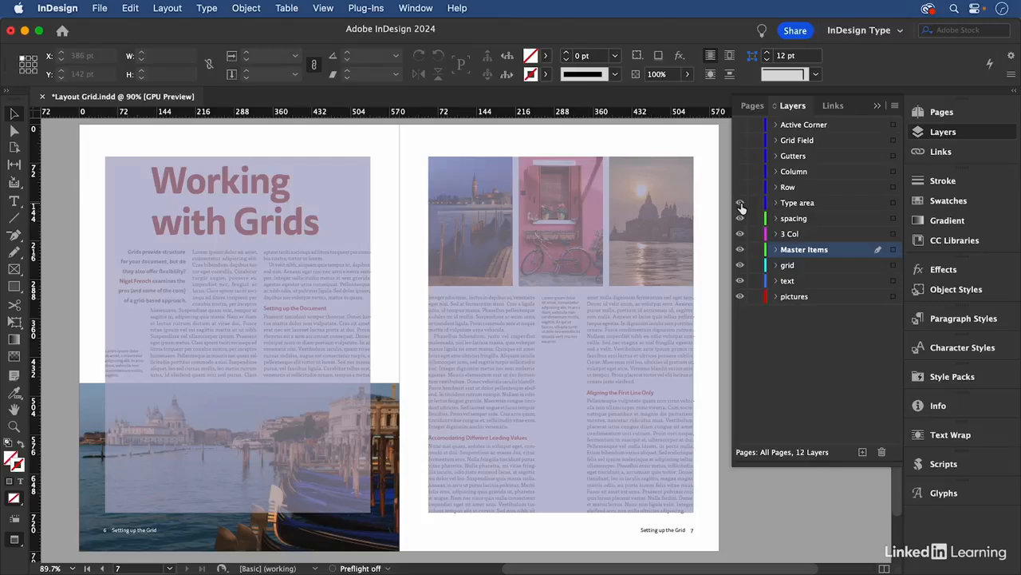
{"action": "left_click", "coordinate": [740, 205]}
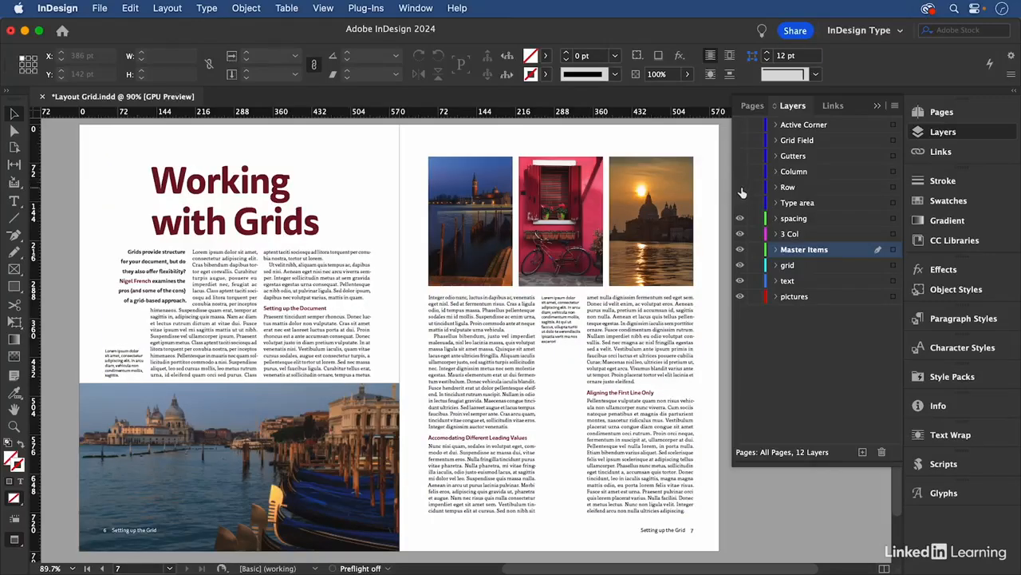
Show and hide the Row layer and the Column layer in turn to examine each grid component.
{"action": "left_click", "coordinate": [740, 190]}
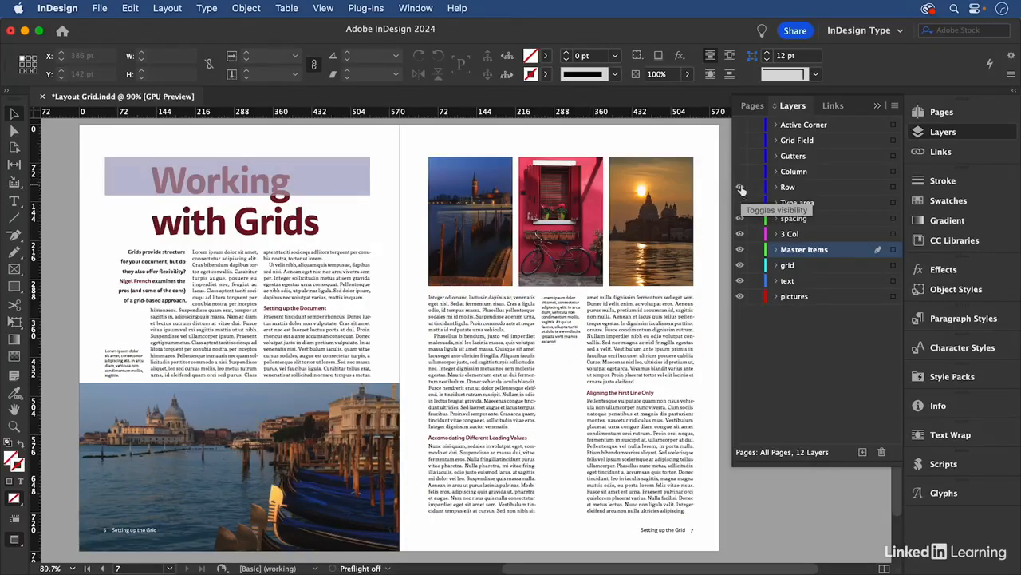
{"action": "left_click", "coordinate": [741, 189]}
{"action": "left_click", "coordinate": [740, 172]}
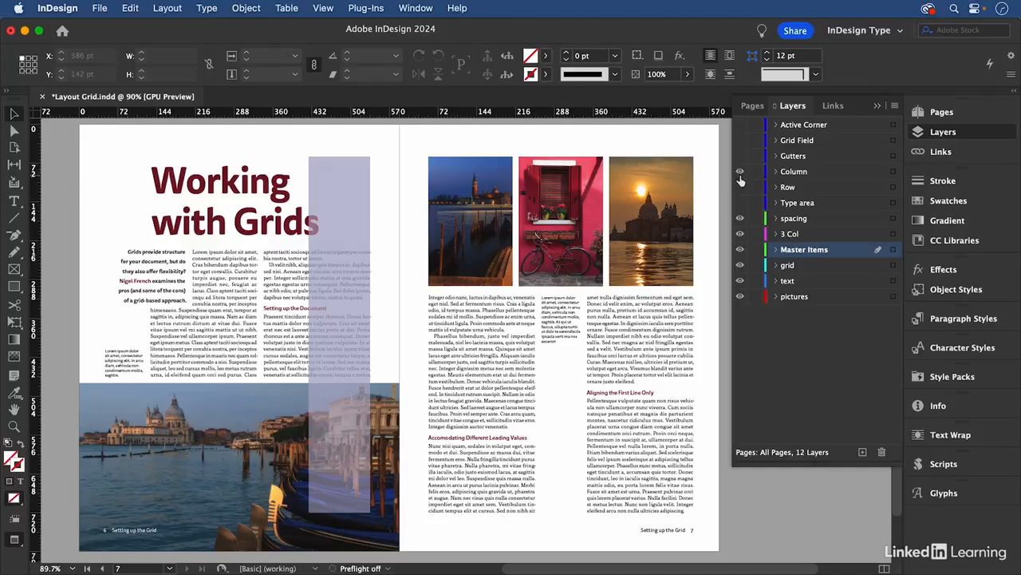
{"action": "left_click", "coordinate": [740, 174]}
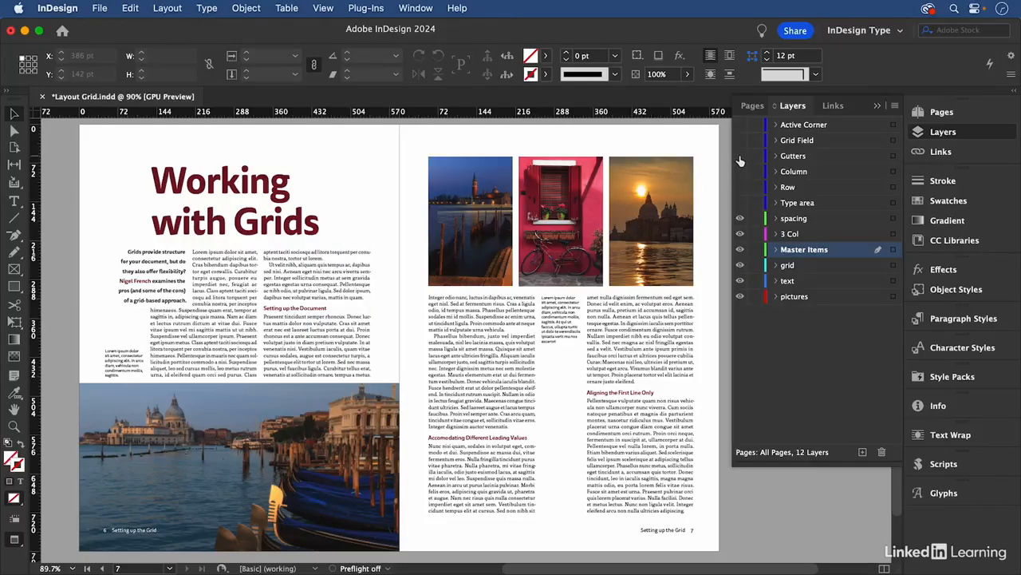
Show and hide the Gutters layer and the Grid Field layer in turn to examine their overlays on the spread.
{"action": "left_click", "coordinate": [741, 157]}
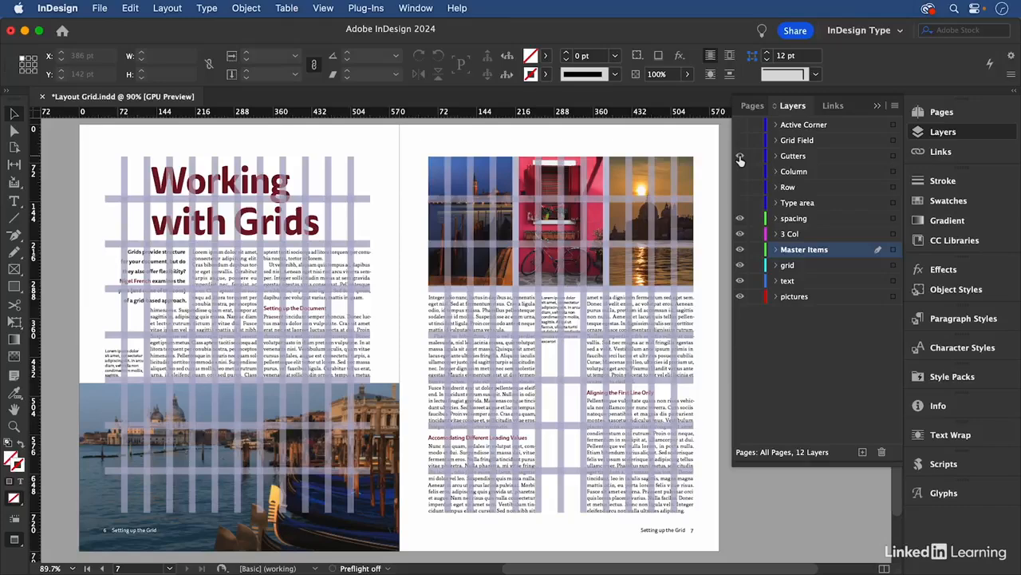
{"action": "left_click", "coordinate": [740, 157]}
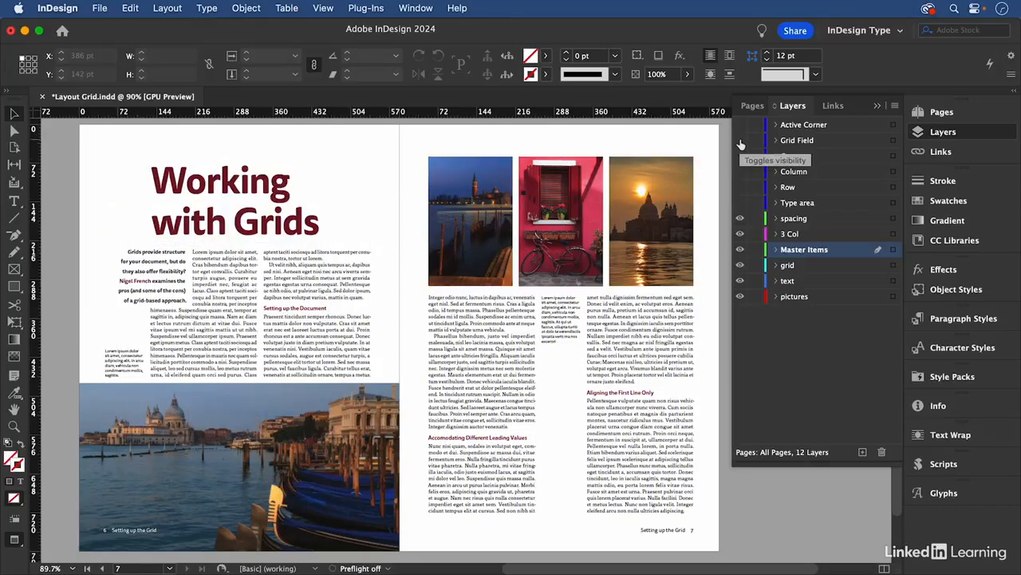
{"action": "left_click", "coordinate": [740, 143]}
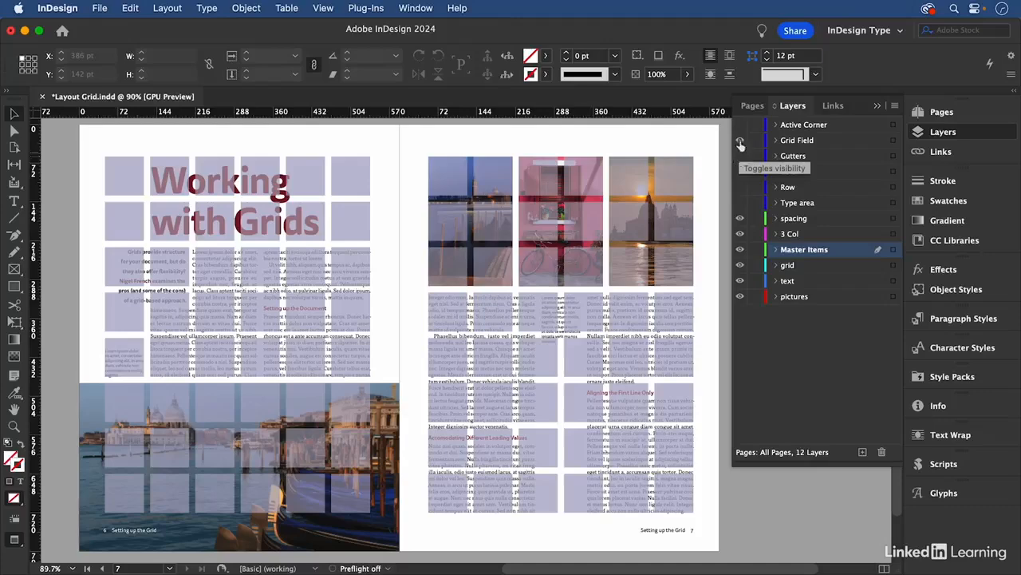
{"action": "left_click", "coordinate": [741, 140]}
Show and hide the Active Corner layer to examine its corner marks, and return to the normal view with guides.
{"action": "left_click", "coordinate": [740, 126]}
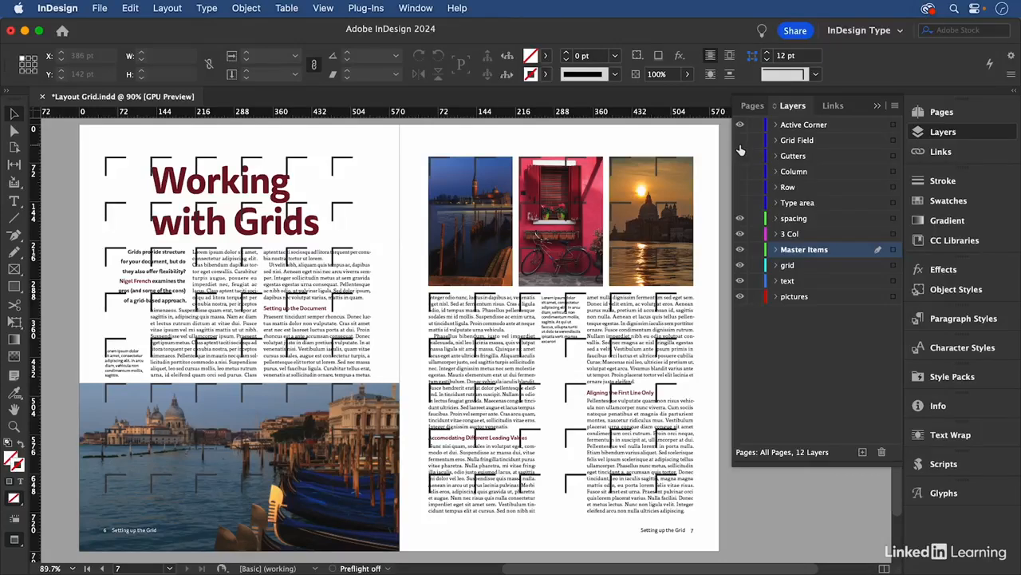
{"action": "left_click", "coordinate": [740, 125]}
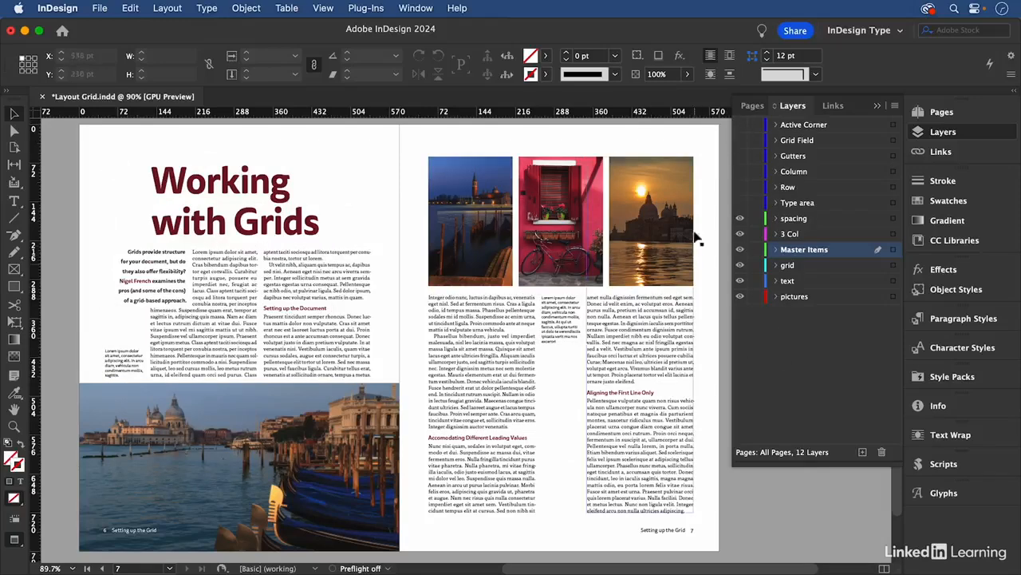
{"action": "key", "text": "w"}
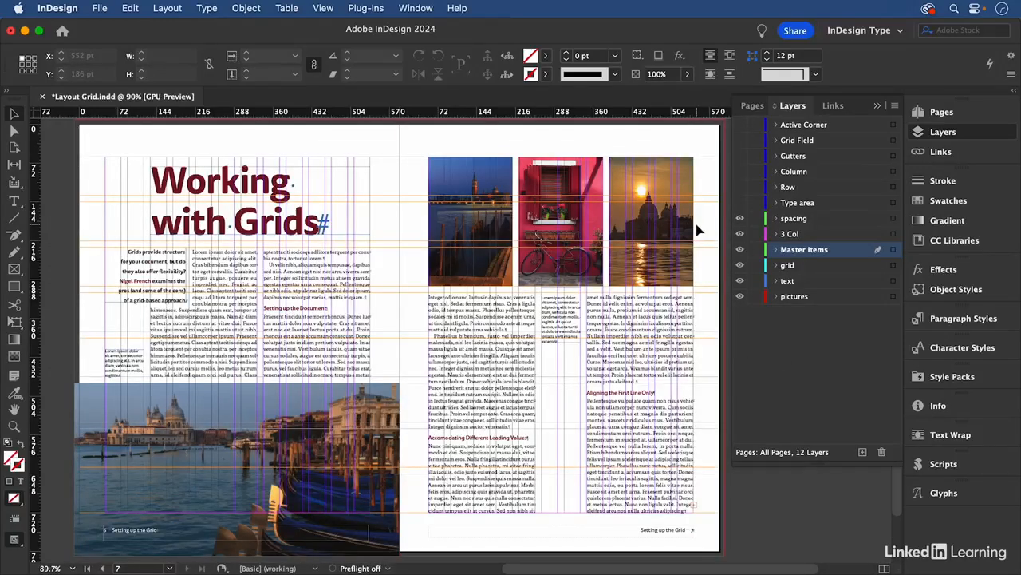
Hide the grid layer and open the A-Parent spread for editing.
{"action": "left_click", "coordinate": [740, 267]}
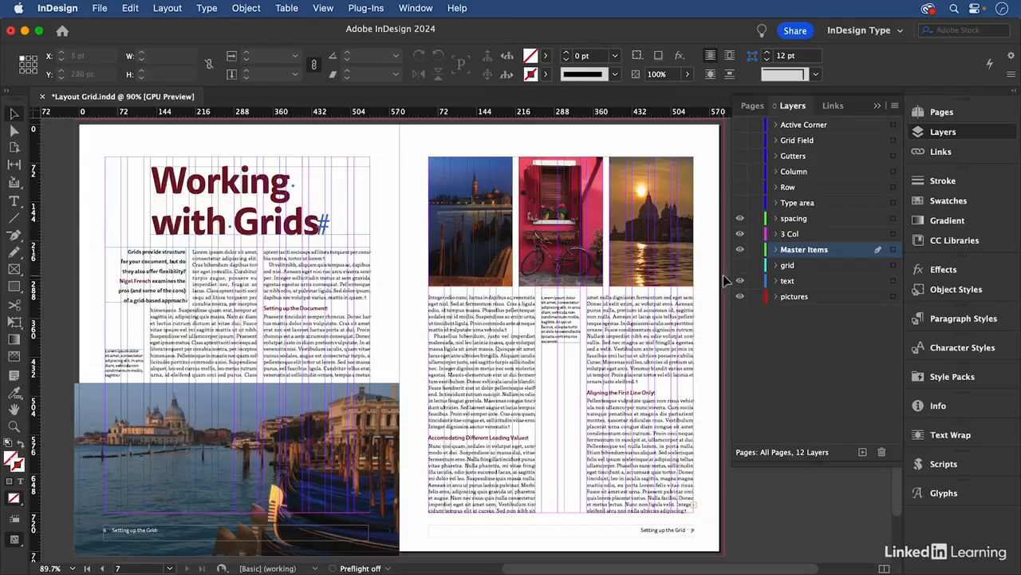
{"action": "left_click", "coordinate": [946, 114]}
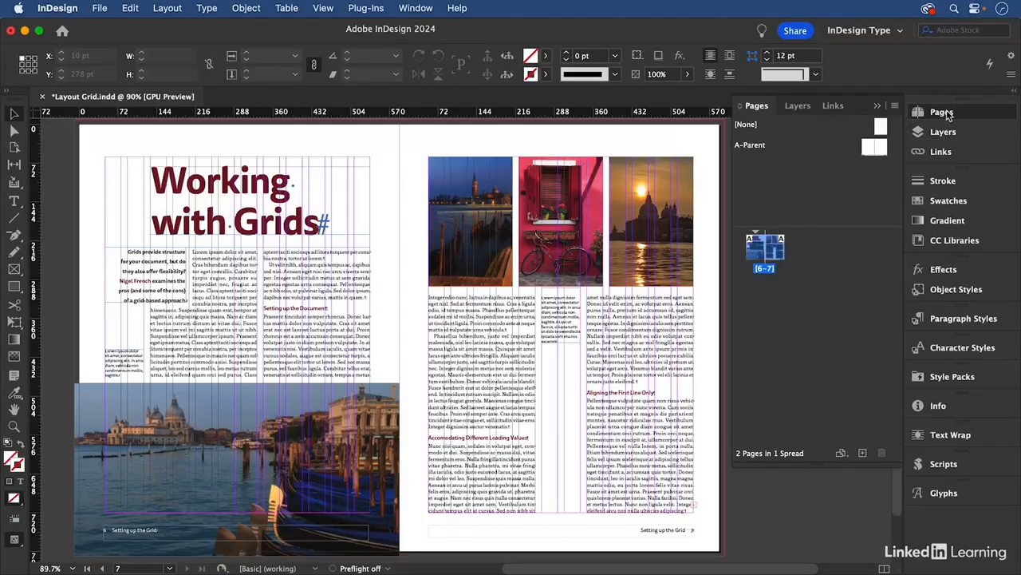
{"action": "double_click", "coordinate": [763, 146]}
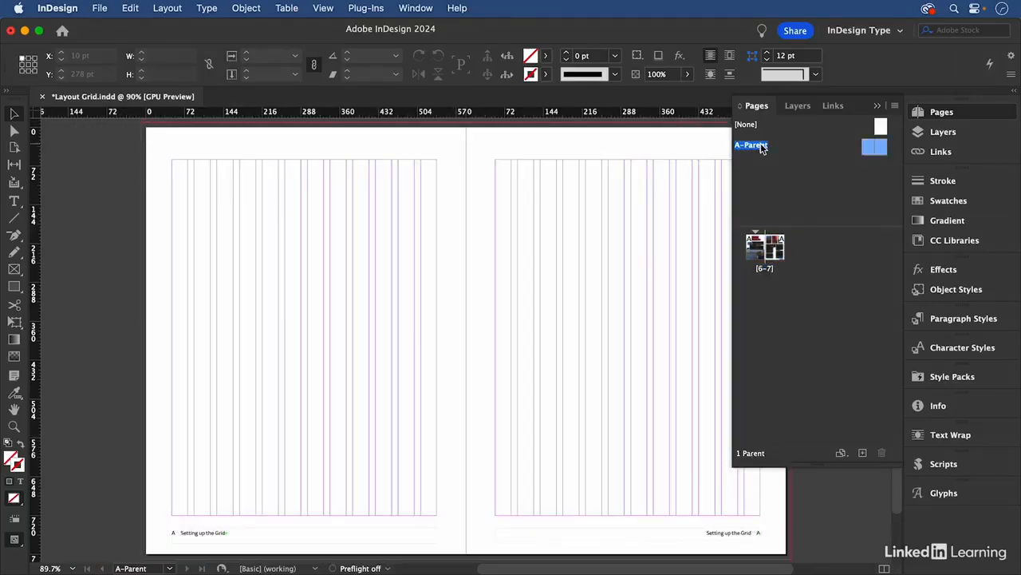
{"action": "left_click_drag", "start_coordinate": [573, 184], "coordinate": [533, 184]}
Set up Create Guides on the A-Parent spread with 8 rows and a 12 pt row gutter.
{"action": "left_click", "coordinate": [167, 9]}
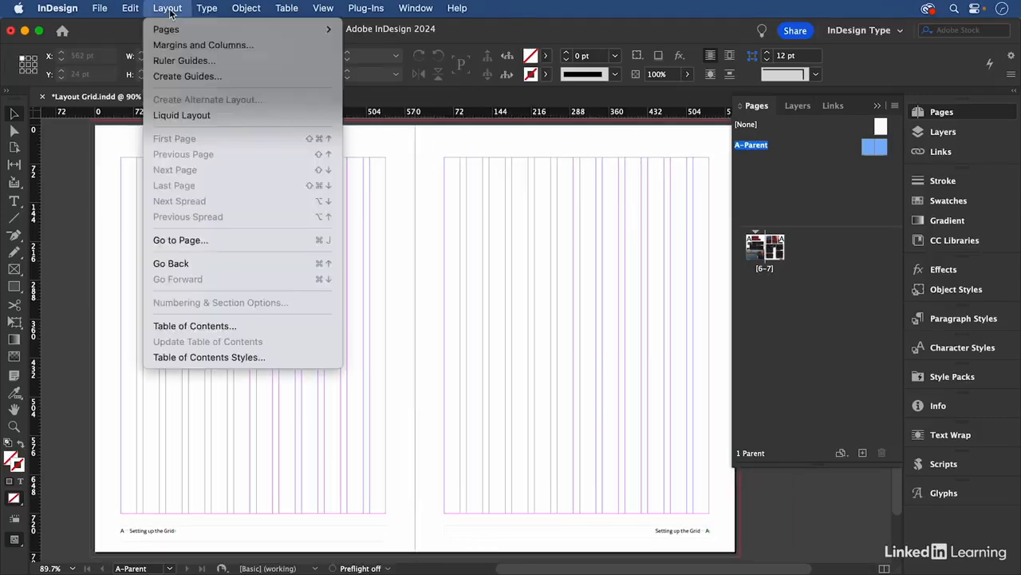
{"action": "left_click", "coordinate": [170, 11]}
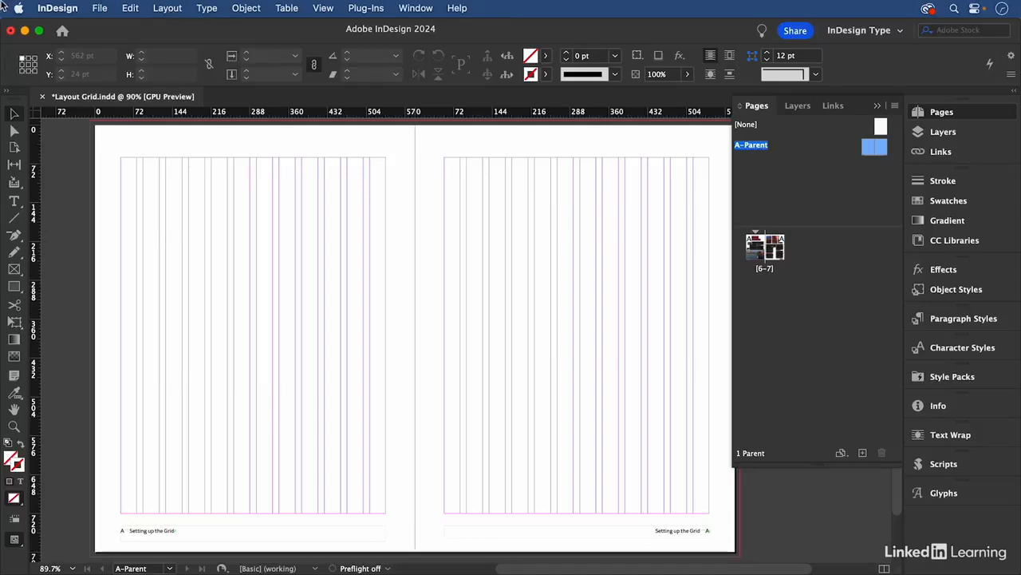
{"action": "left_click", "coordinate": [168, 11]}
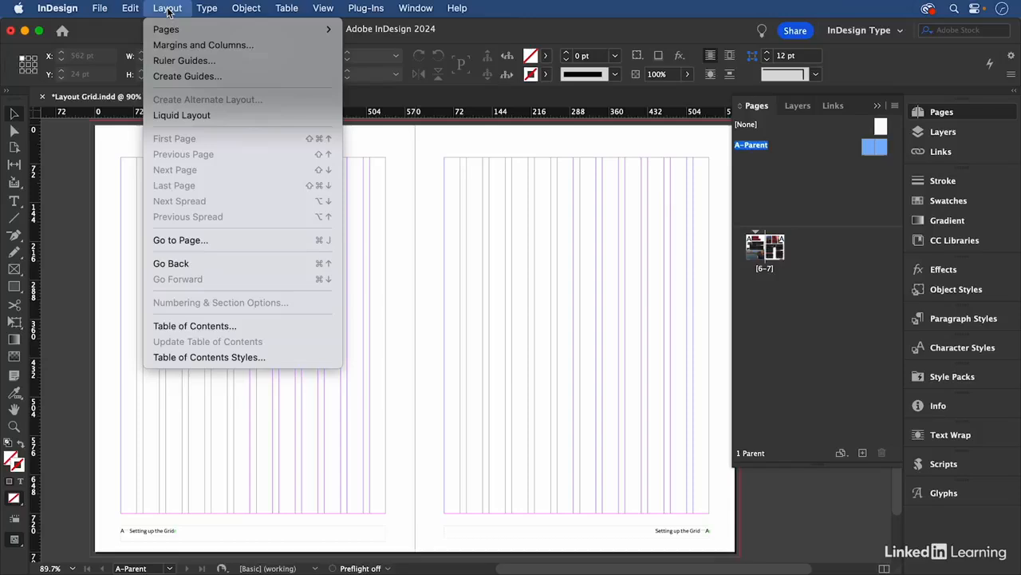
{"action": "left_click", "coordinate": [191, 77]}
{"action": "left_click_drag", "start_coordinate": [432, 197], "coordinate": [519, 198]}
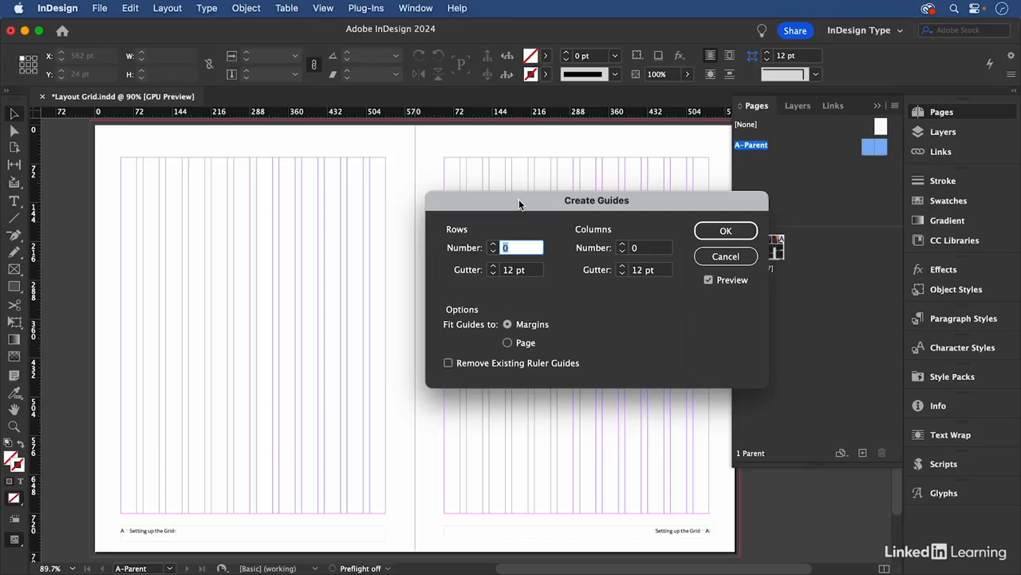
{"action": "type", "text": "8"}
{"action": "key", "text": "Tab"}
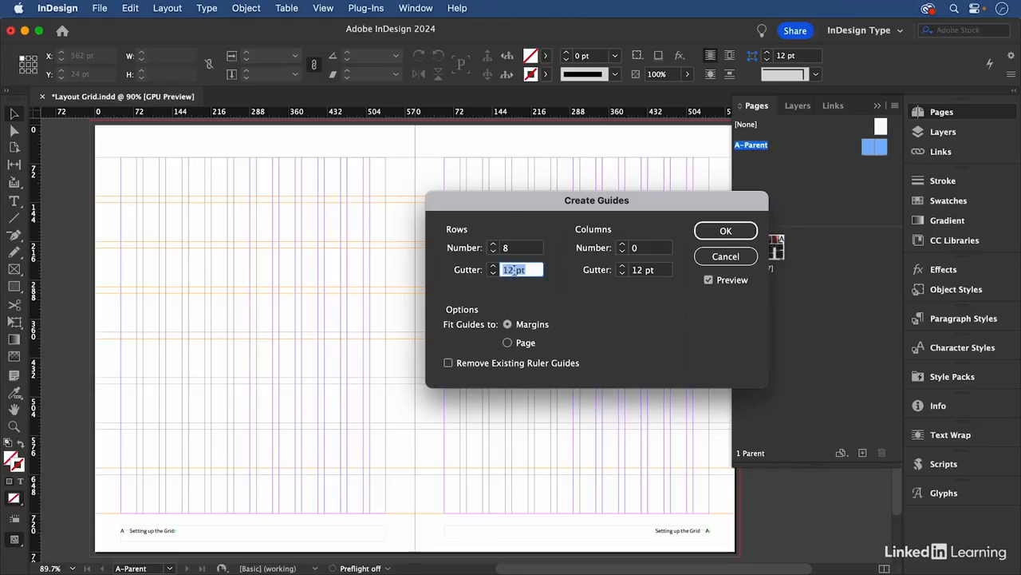
{"action": "left_click_drag", "start_coordinate": [516, 271], "coordinate": [501, 274]}
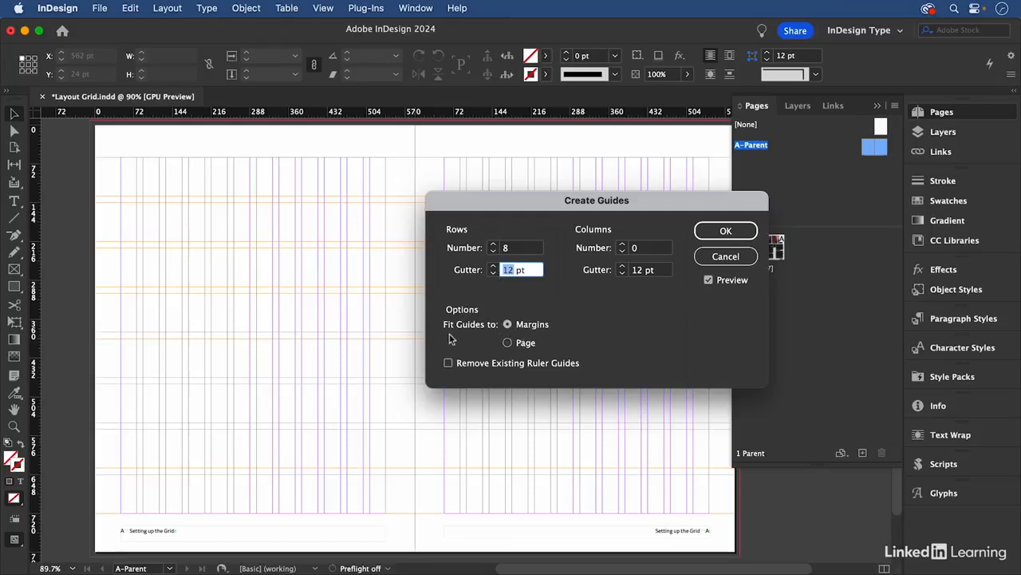
Preview the row guides fitted to the page, and create them fitted to the margins instead.
{"action": "left_click", "coordinate": [509, 343]}
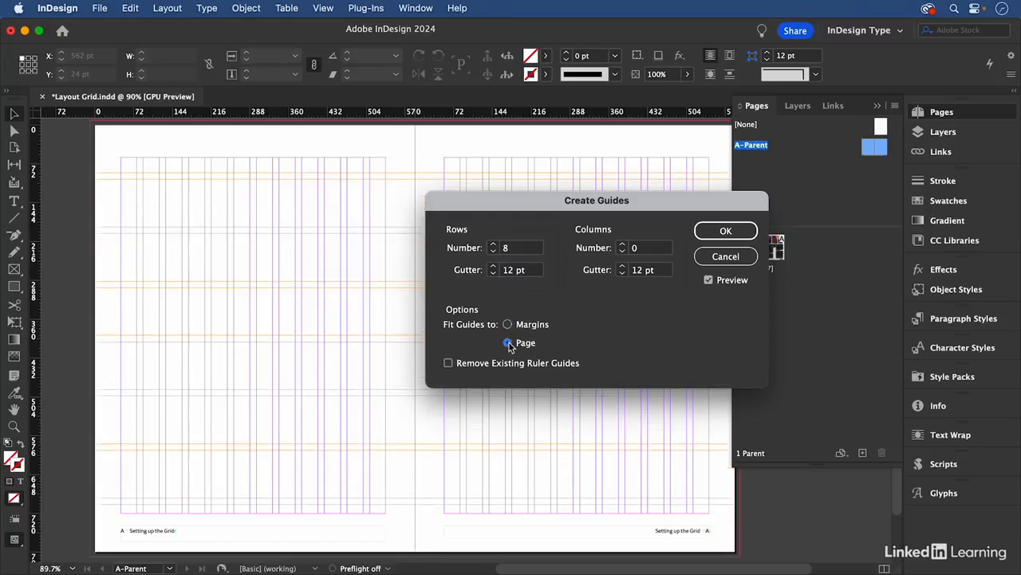
{"action": "left_click", "coordinate": [508, 326]}
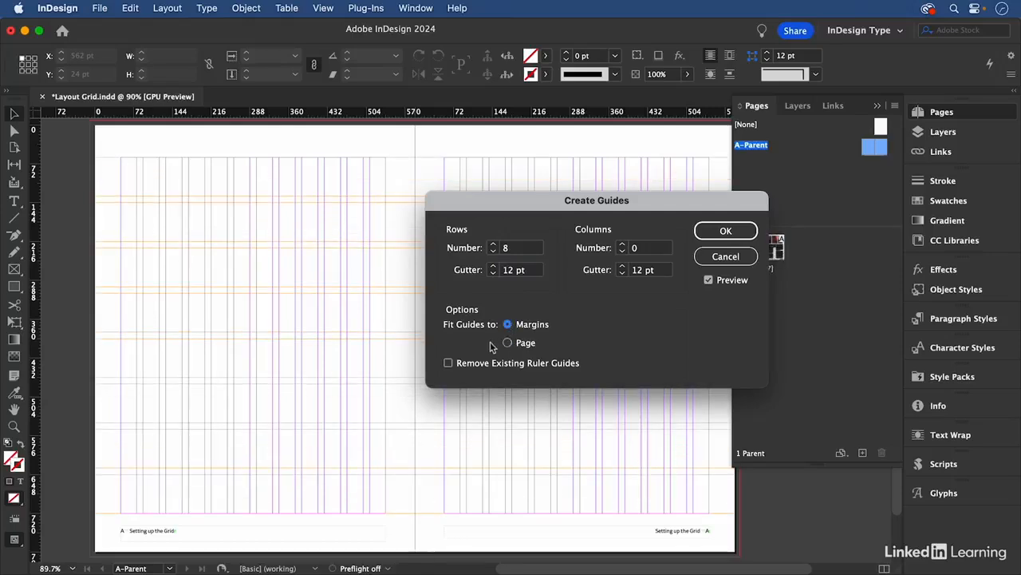
{"action": "left_click", "coordinate": [726, 232]}
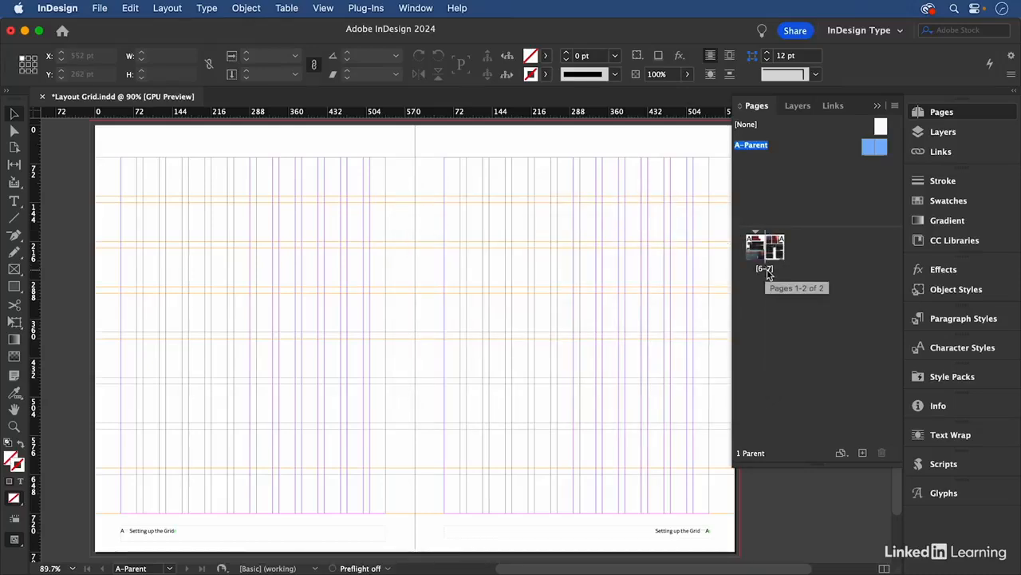
Return to the spread of pages 6–7 and collapse the page list to view the whole layout.
{"action": "double_click", "coordinate": [765, 269]}
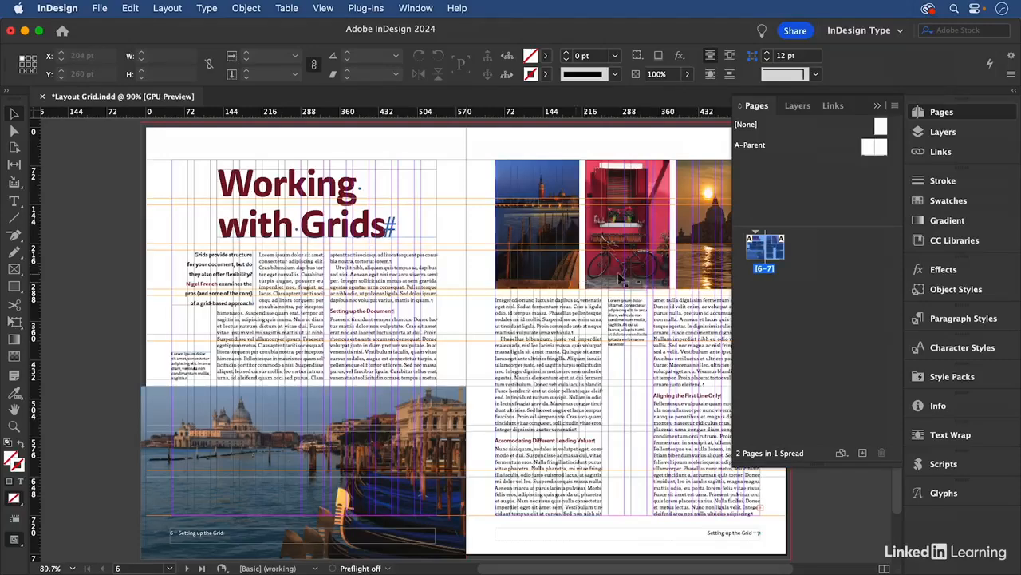
{"action": "left_click_drag", "start_coordinate": [649, 258], "coordinate": [595, 255]}
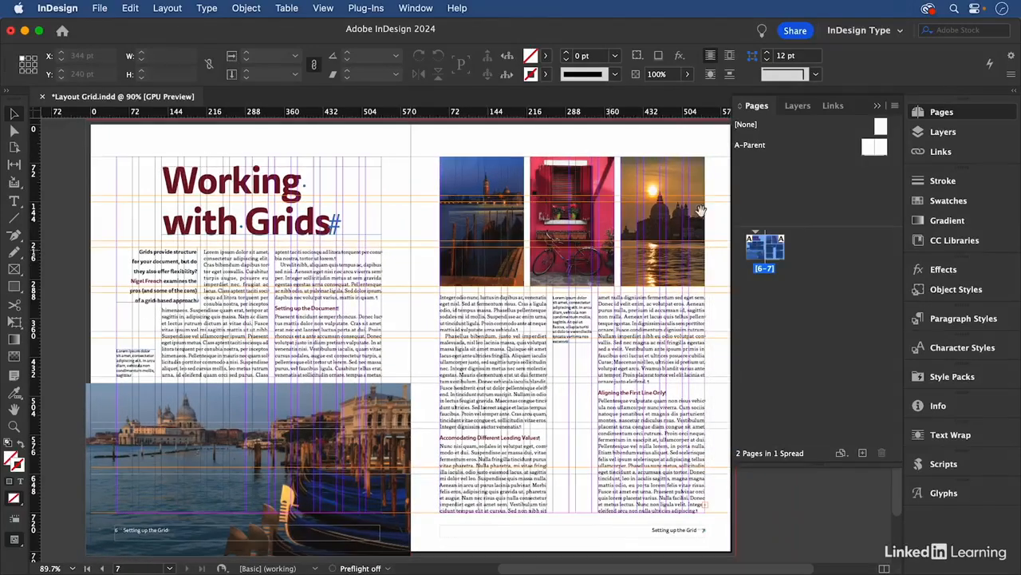
{"action": "left_click", "coordinate": [878, 106]}
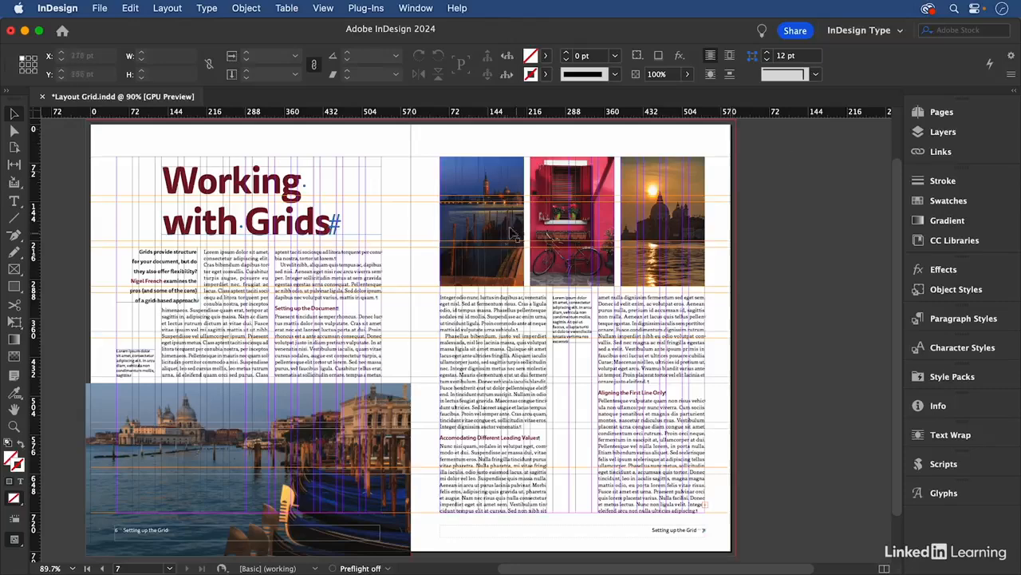
{"action": "scroll", "coordinate": [518, 209], "scroll_direction": "left", "scroll_amount": 3}
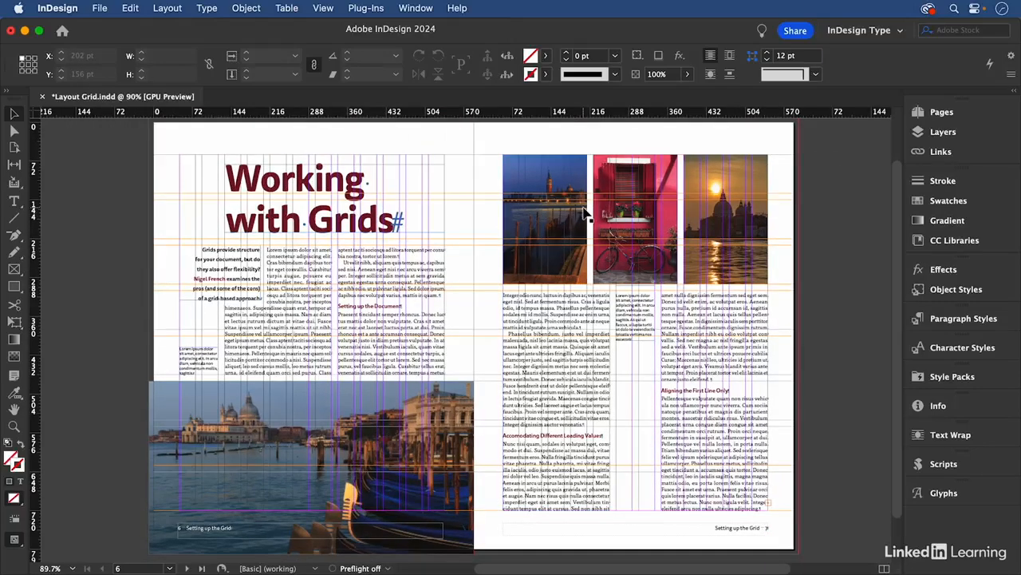